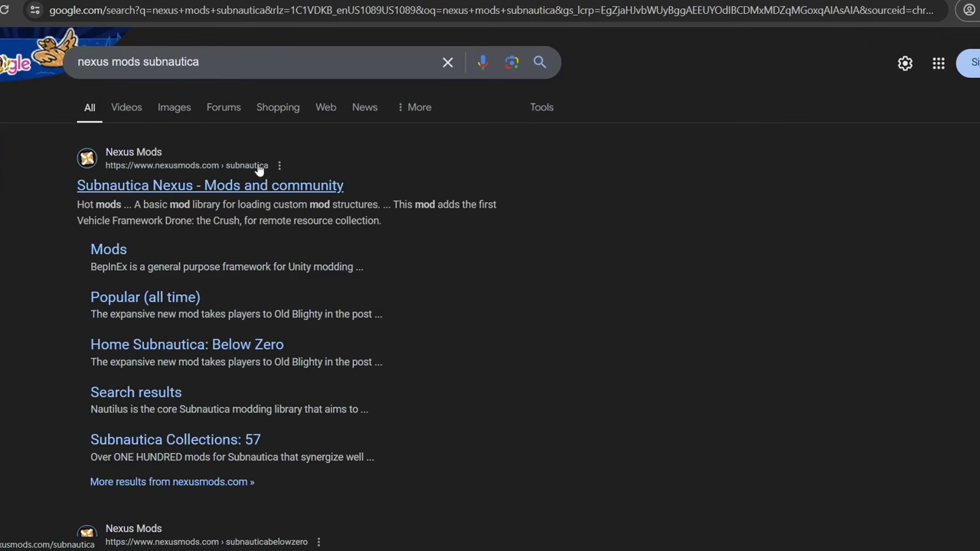
Step: Open the 'Subnautica Nexus - Mods and community' result and scroll down to the Hot Mods grid
{"action": "left_click", "coordinate": [264, 190]}
{"action": "scroll", "coordinate": [484, 245], "scroll_direction": "down", "scroll_amount": 3}
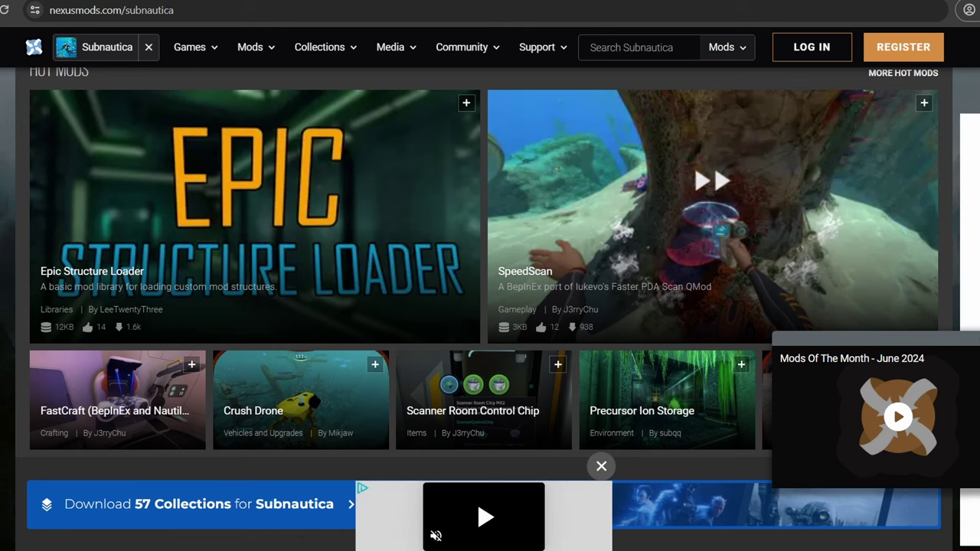
Step: Switch between the BepInEx Pack and Nautilus tabs, and try a site search for 'sm'
{"action": "left_click", "coordinate": [69, 2]}
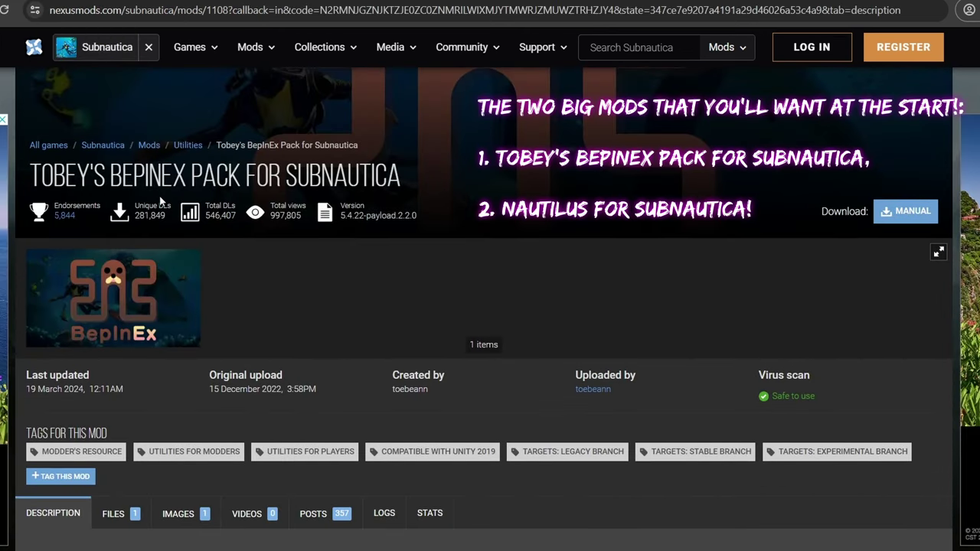
{"action": "left_click", "coordinate": [181, 1]}
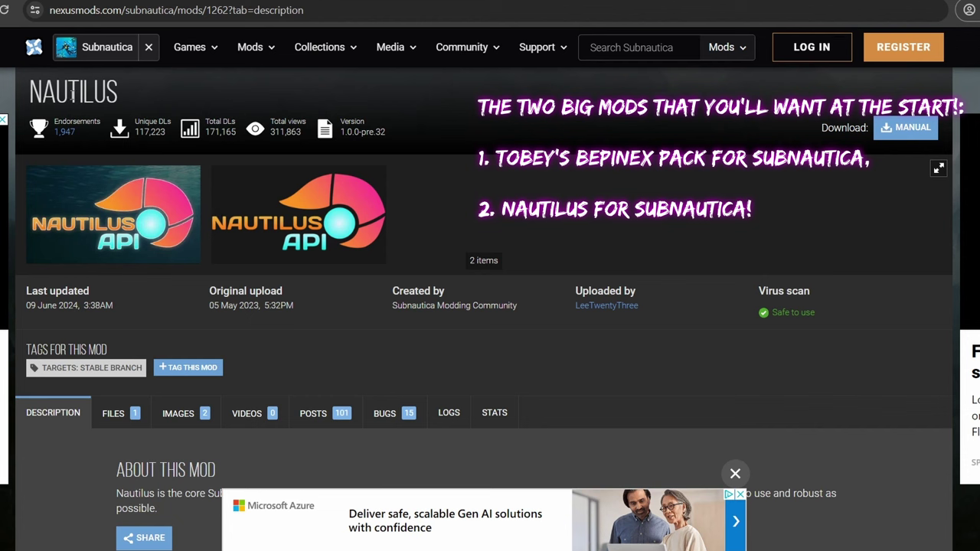
{"action": "scroll", "coordinate": [73, 92], "scroll_direction": "down", "scroll_amount": 3}
{"action": "left_click", "coordinate": [659, 46]}
{"action": "type", "text": "sml"}
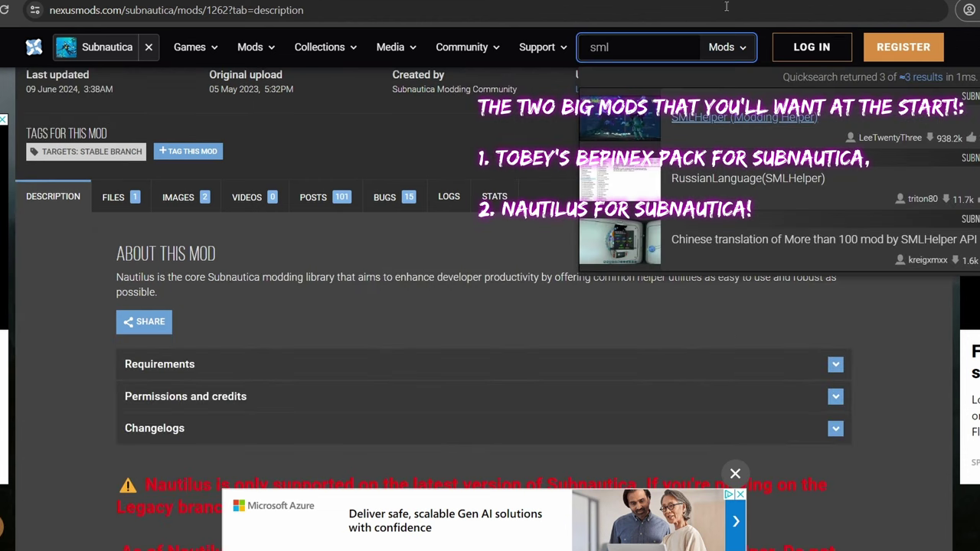
{"action": "left_click", "coordinate": [268, 191]}
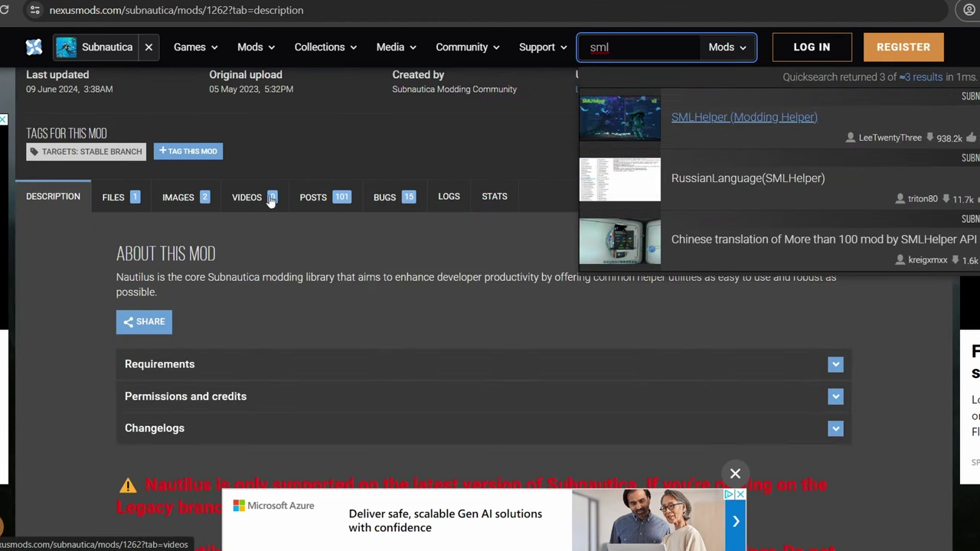
Step: Read through the Nautilus description, then return to Tobey's BepInEx Pack page and show its files
{"action": "scroll", "coordinate": [280, 250], "scroll_direction": "down", "scroll_amount": 3}
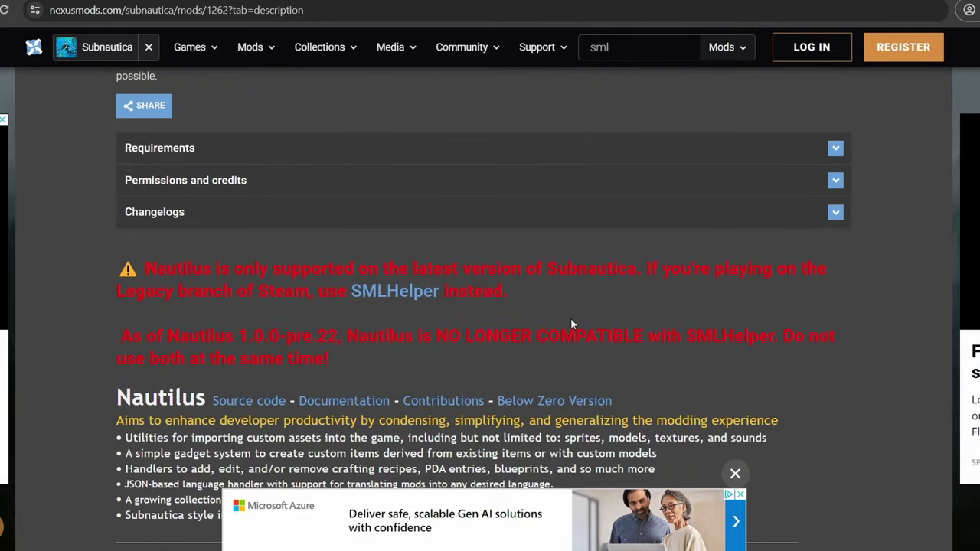
{"action": "scroll", "coordinate": [581, 321], "scroll_direction": "up", "scroll_amount": 2}
{"action": "scroll", "coordinate": [390, 403], "scroll_direction": "down", "scroll_amount": 3}
{"action": "scroll", "coordinate": [176, 286], "scroll_direction": "up", "scroll_amount": 2}
{"action": "scroll", "coordinate": [280, 313], "scroll_direction": "up", "scroll_amount": 1}
{"action": "scroll", "coordinate": [421, 269], "scroll_direction": "down", "scroll_amount": 2}
{"action": "scroll", "coordinate": [351, 191], "scroll_direction": "up", "scroll_amount": 5}
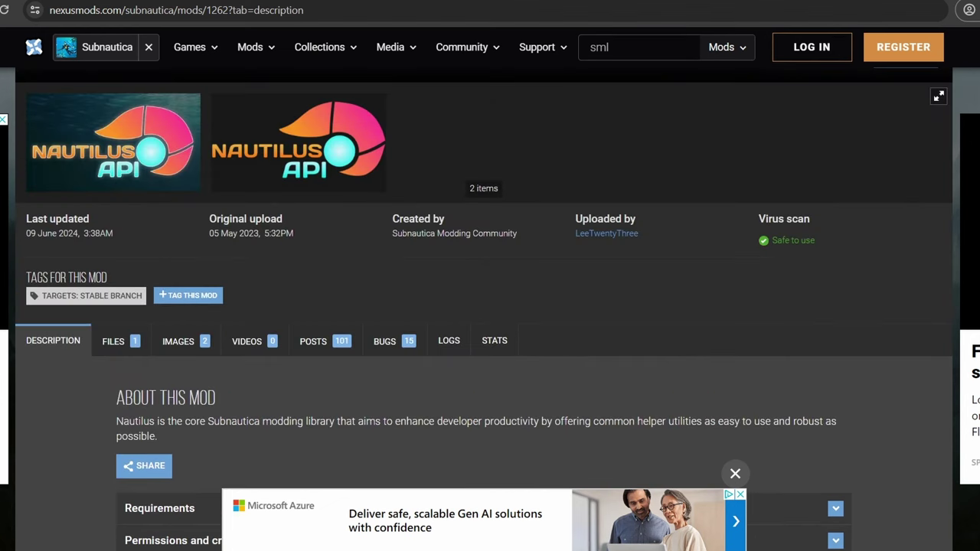
{"action": "key", "text": "alt+Left"}
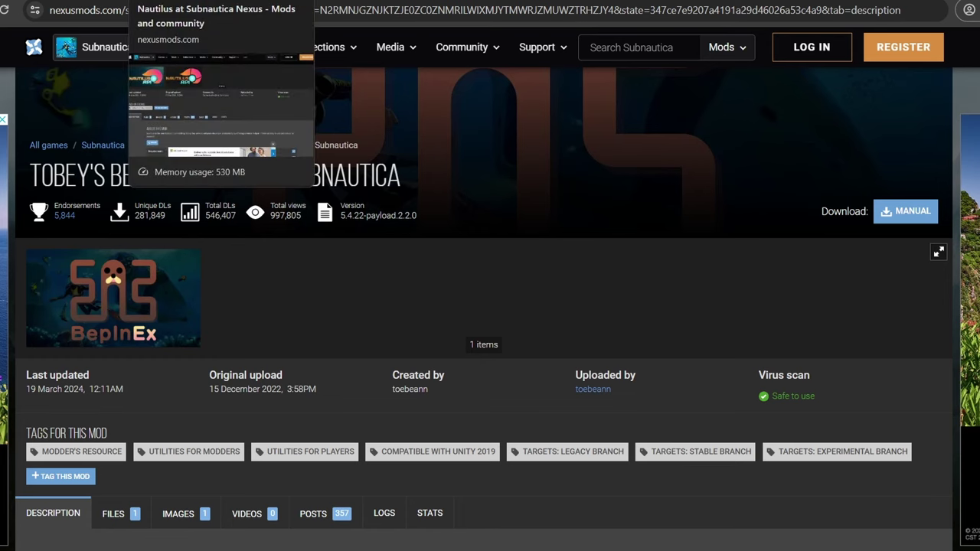
{"action": "left_click", "coordinate": [113, 514]}
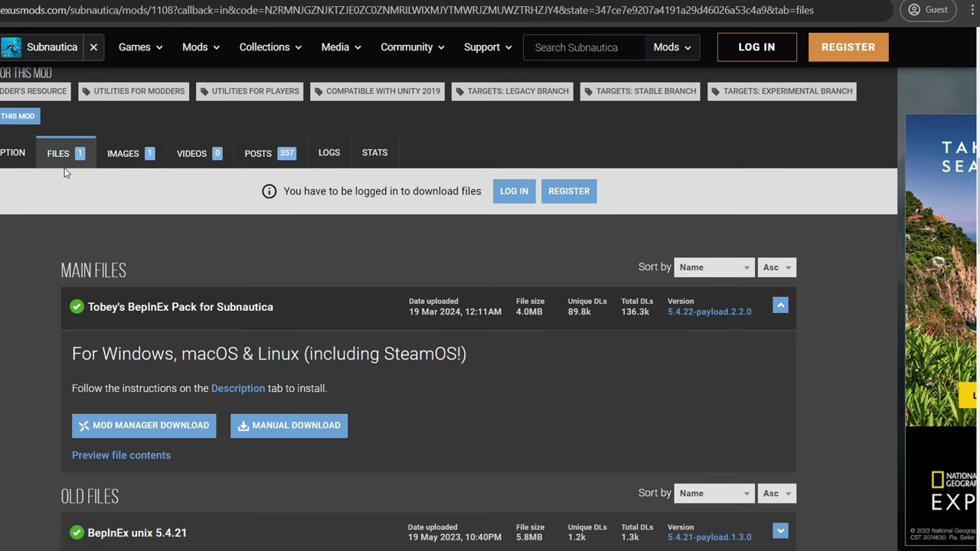
Step: Scroll down to the Main Files list for Tobey's BepInEx Pack
{"action": "scroll", "coordinate": [340, 310], "scroll_direction": "down", "scroll_amount": 1}
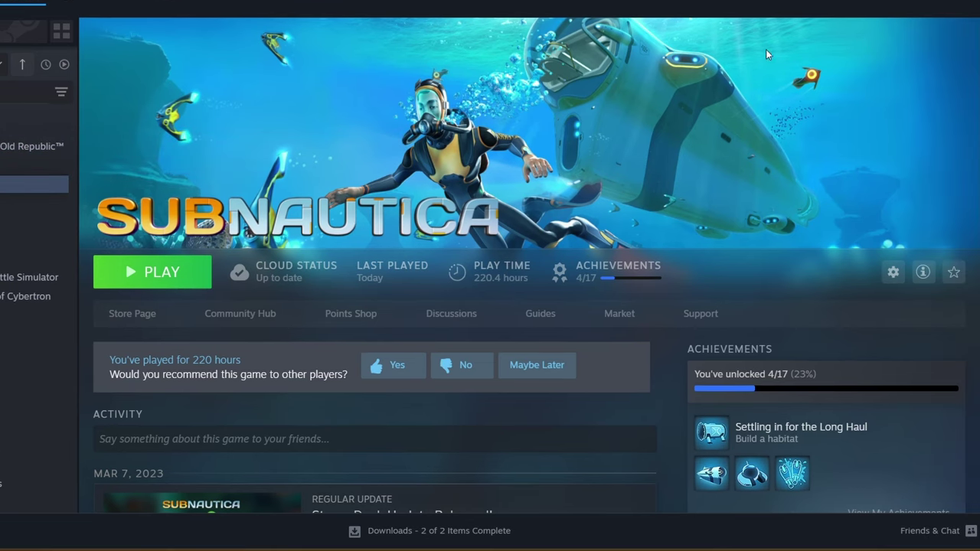
Step: Choose Manage > Browse local files from the Subnautica gear menu
{"action": "left_click", "coordinate": [890, 272]}
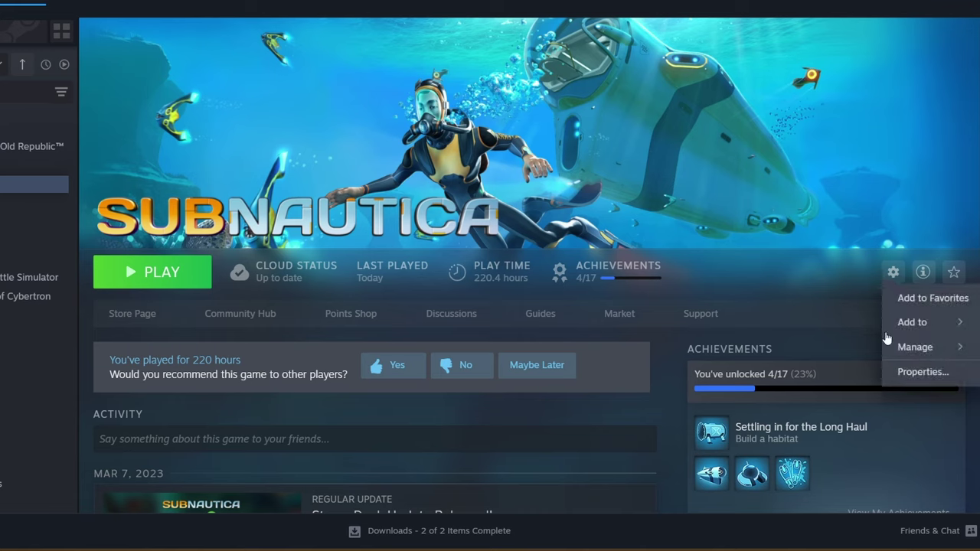
{"action": "mouse_move", "coordinate": [892, 345]}
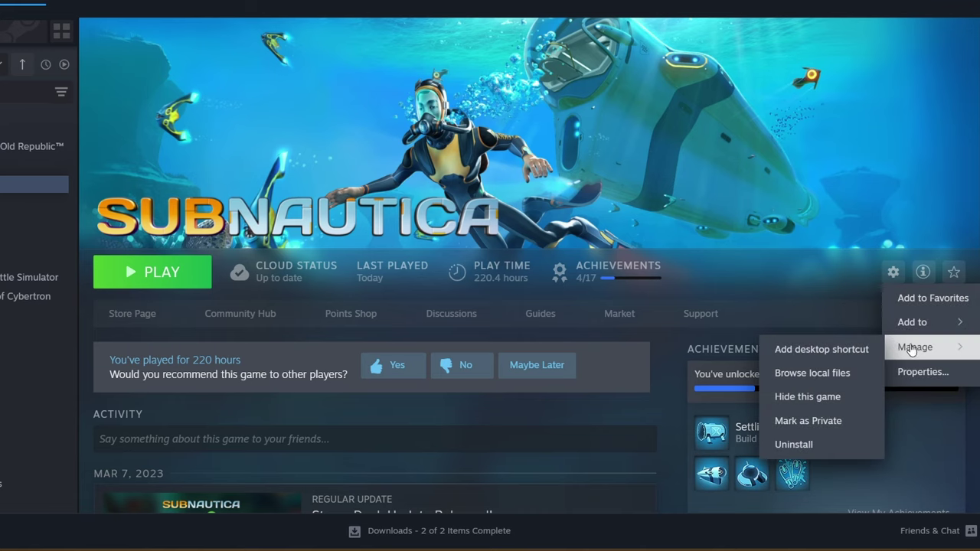
{"action": "left_click", "coordinate": [830, 372]}
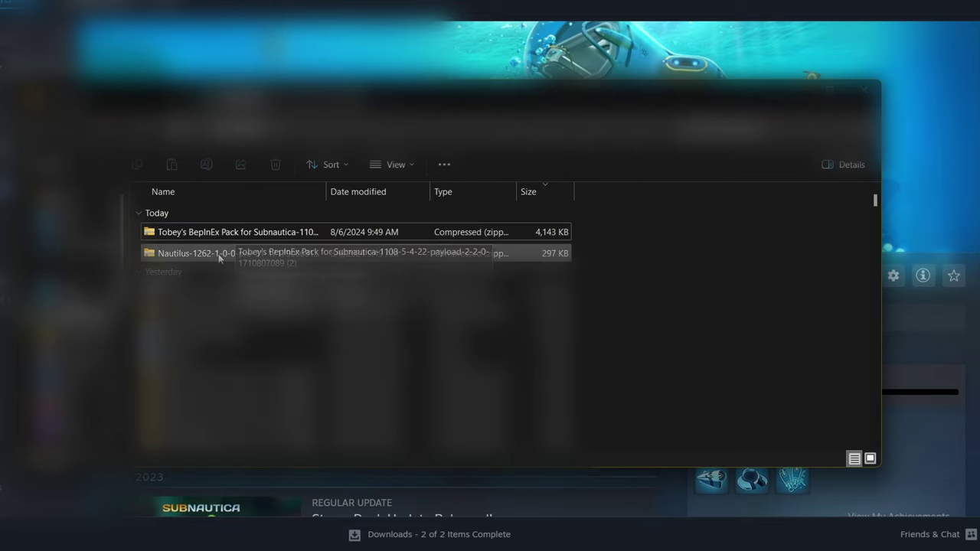
Step: Copy all six items from Tobey's BepInEx Pack zip into the Subnautica folder, then open BepInEx
{"action": "double_click", "coordinate": [222, 231]}
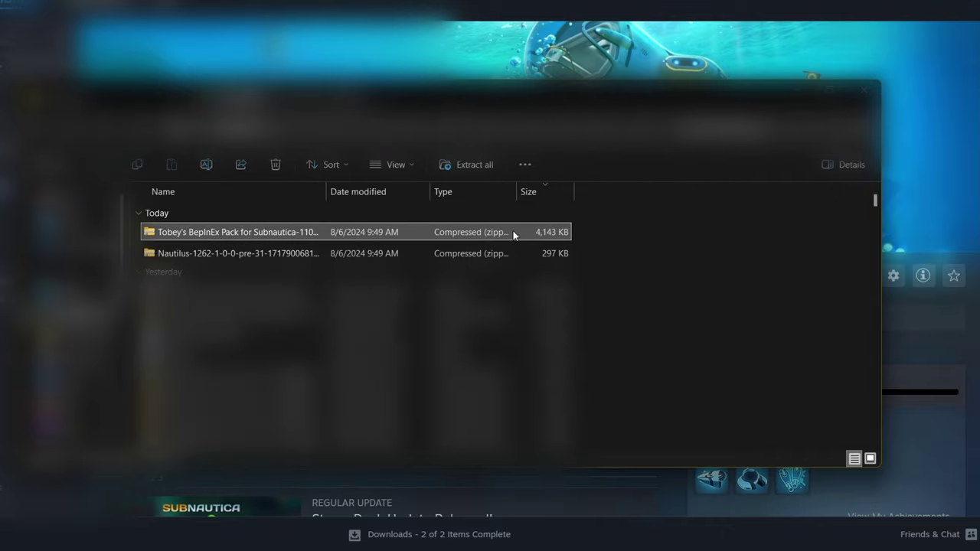
{"action": "double_click", "coordinate": [263, 231]}
{"action": "left_click_drag", "start_coordinate": [150, 379], "coordinate": [256, 210]}
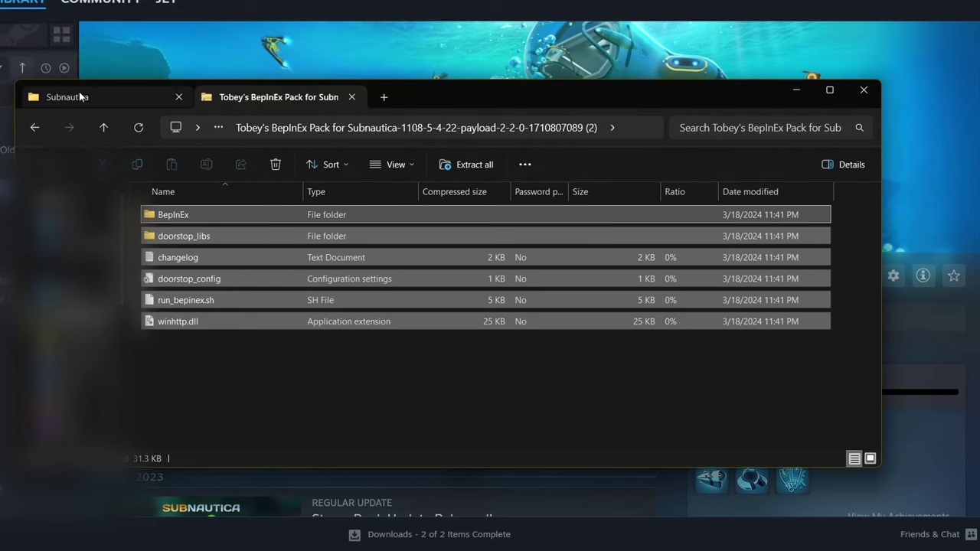
{"action": "left_click_drag", "start_coordinate": [163, 219], "coordinate": [605, 264]}
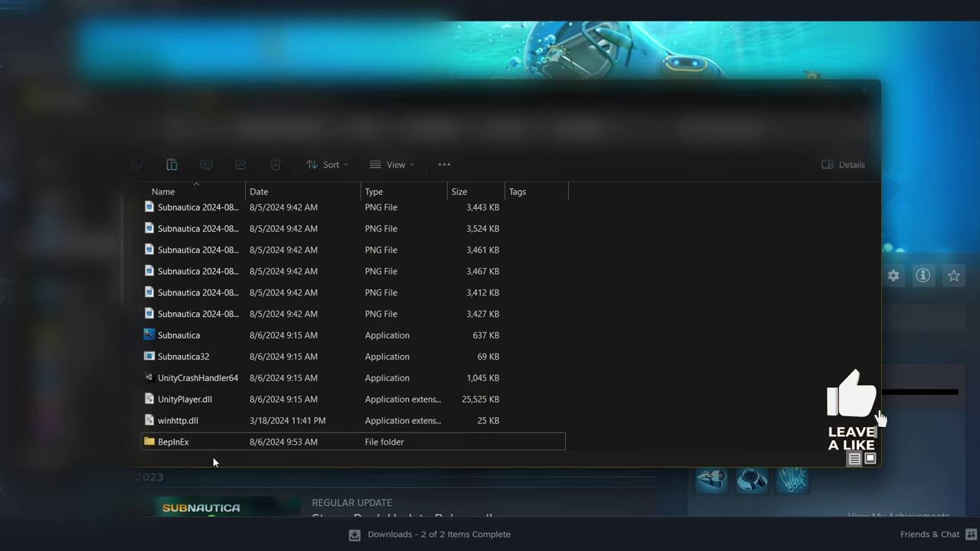
{"action": "scroll", "coordinate": [313, 260], "scroll_direction": "up", "scroll_amount": 10}
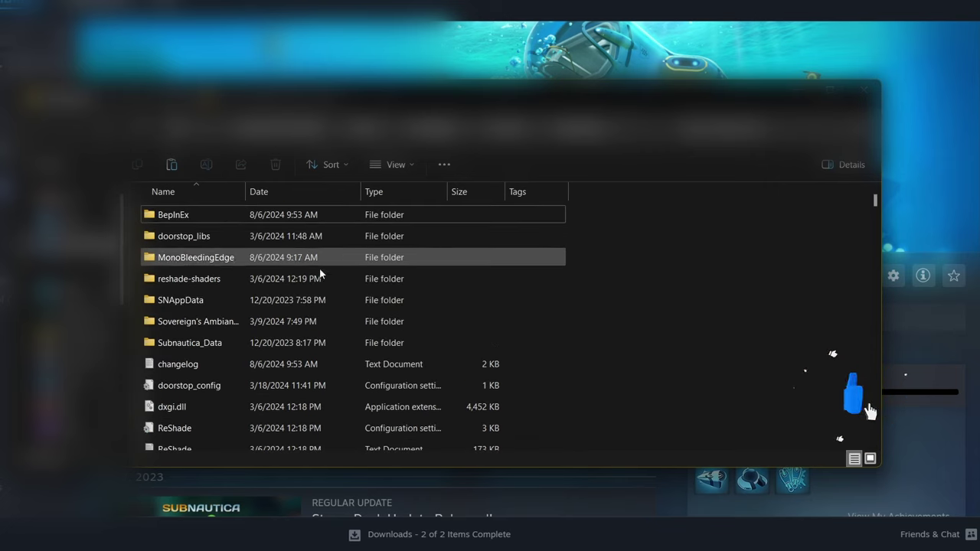
{"action": "double_click", "coordinate": [176, 213]}
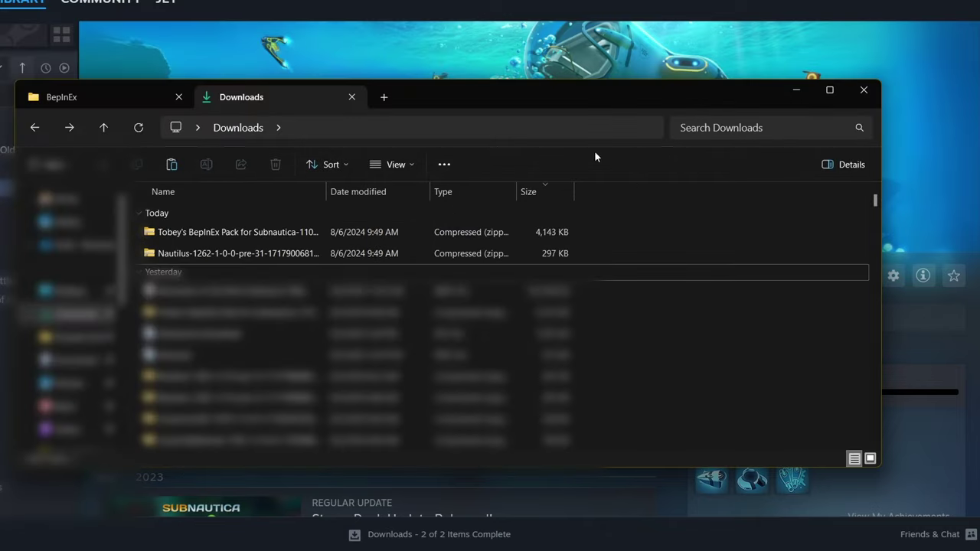
Step: Copy the Nautilus zip's plugins folder into BepInEx, check plugins, and close the zip tab
{"action": "left_click", "coordinate": [234, 254]}
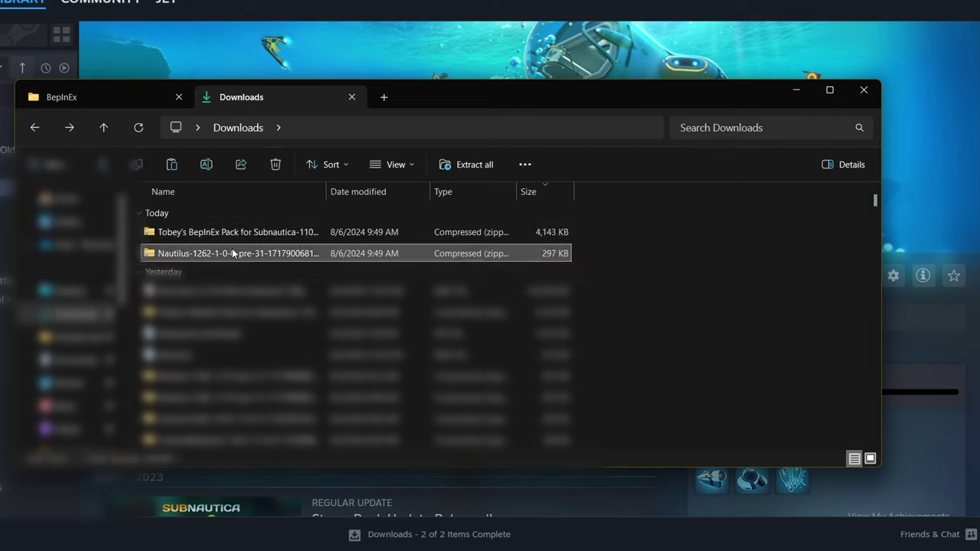
{"action": "double_click", "coordinate": [234, 253]}
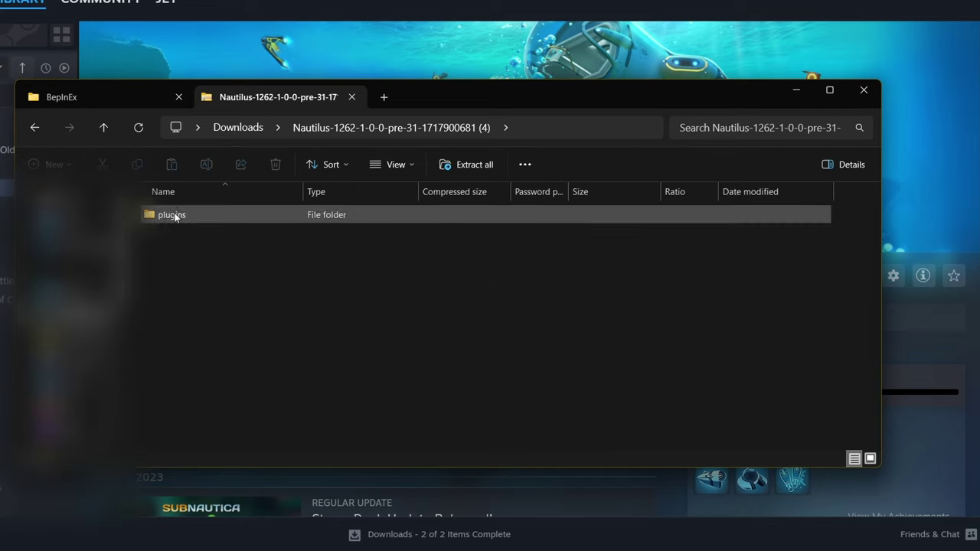
{"action": "left_click_drag", "start_coordinate": [173, 220], "coordinate": [612, 287]}
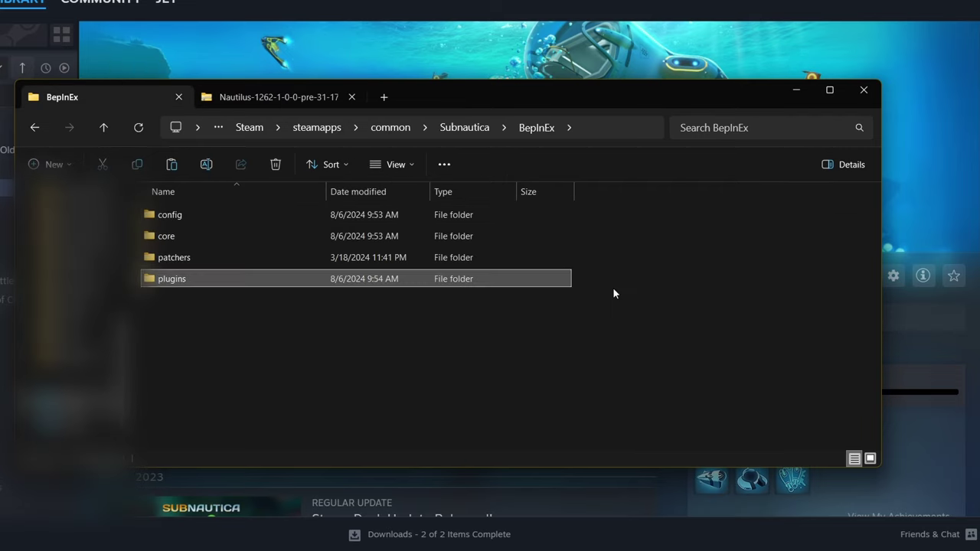
{"action": "double_click", "coordinate": [184, 282]}
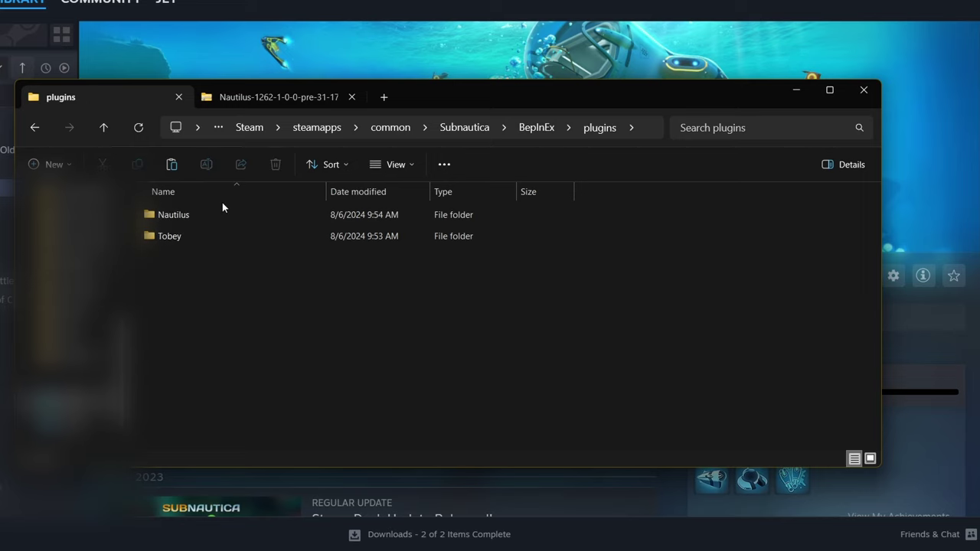
{"action": "left_click", "coordinate": [194, 218]}
{"action": "key", "text": "alt+Left"}
{"action": "key", "text": "alt+Left"}
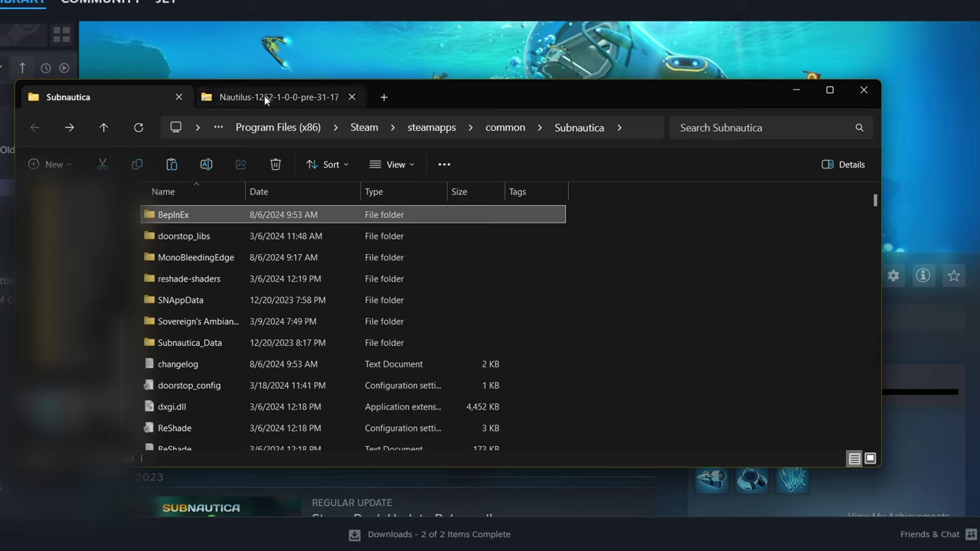
{"action": "left_click", "coordinate": [353, 98]}
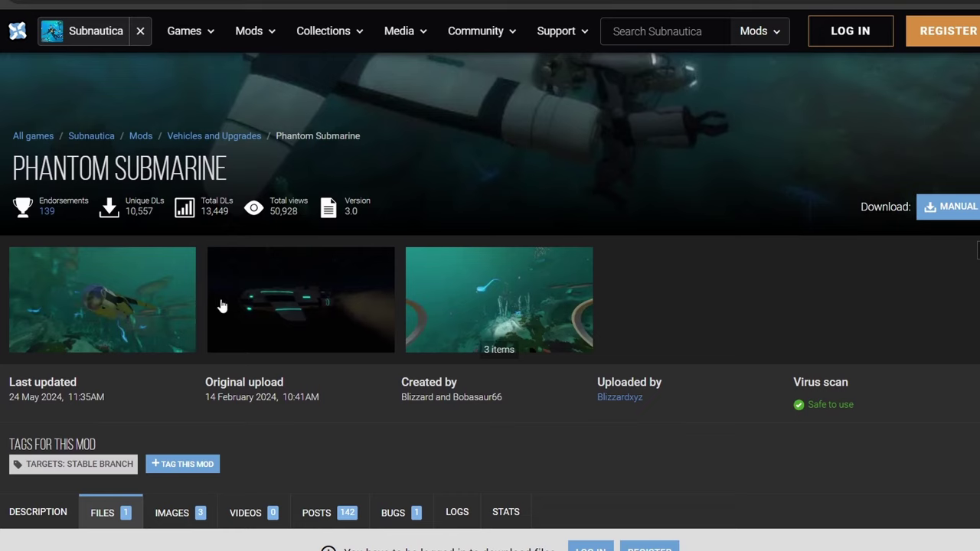
Step: Manually download the PhantomSub 3.0 main file from the Phantom Submarine files list
{"action": "scroll", "coordinate": [353, 253], "scroll_direction": "down", "scroll_amount": 2}
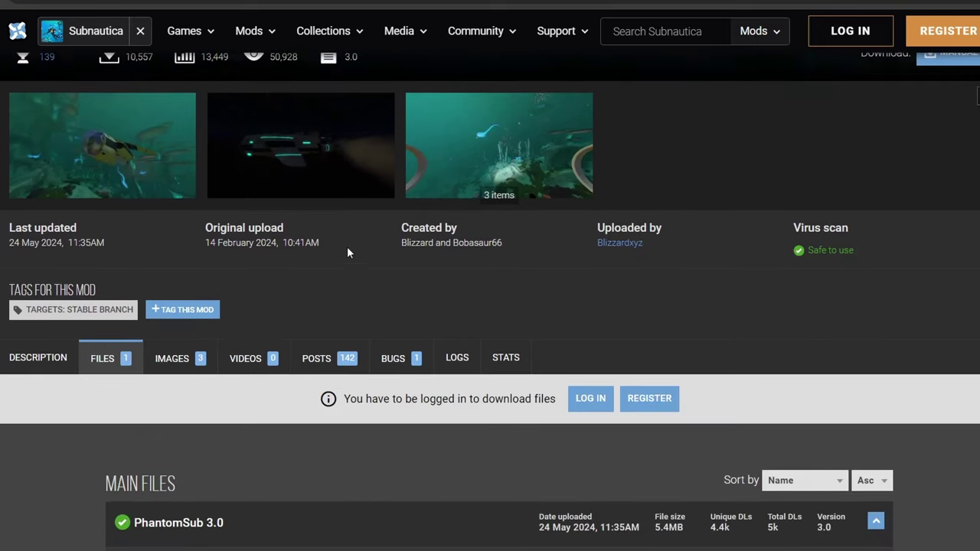
{"action": "left_click", "coordinate": [66, 354]}
{"action": "scroll", "coordinate": [422, 201], "scroll_direction": "down", "scroll_amount": 2}
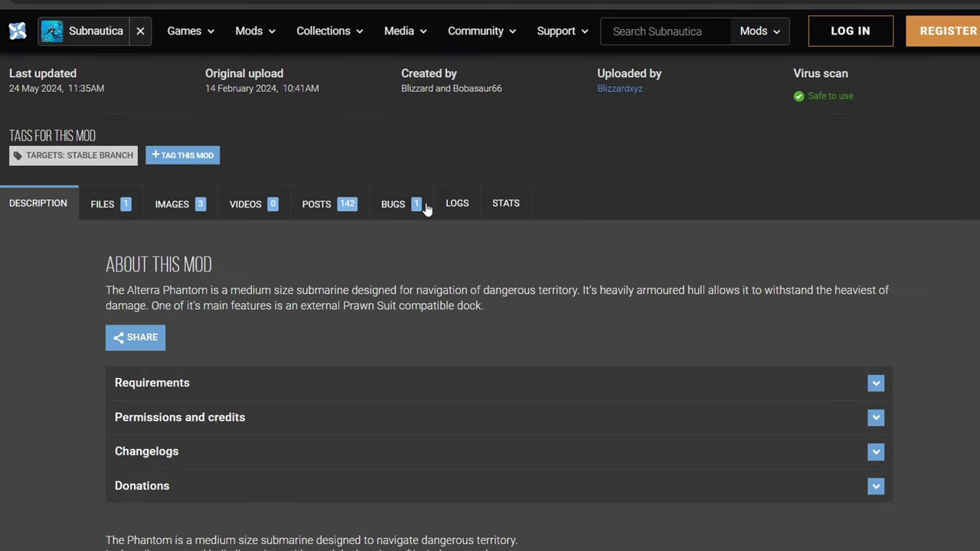
{"action": "left_click", "coordinate": [115, 201]}
{"action": "scroll", "coordinate": [441, 255], "scroll_direction": "down", "scroll_amount": 3}
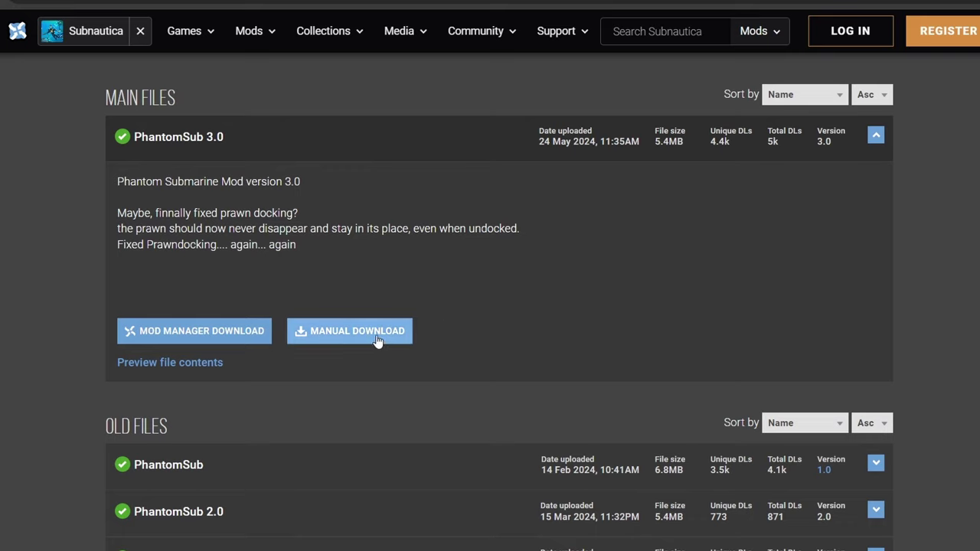
{"action": "left_click", "coordinate": [376, 339]}
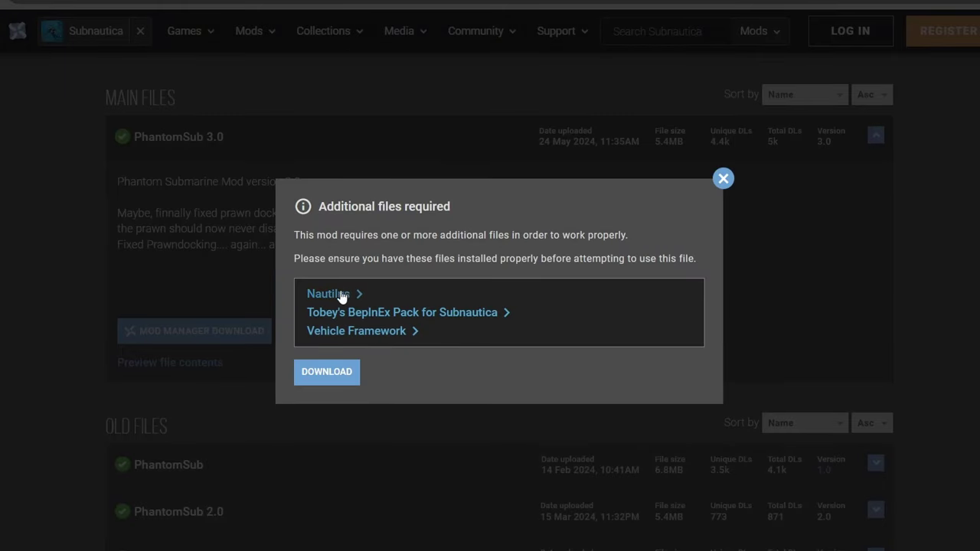
Step: Open the required Vehicle Framework mod in a new tab and manually download its main file
{"action": "right_click", "coordinate": [354, 337]}
{"action": "left_click", "coordinate": [396, 350]}
{"action": "key", "text": "ctrl+Tab"}
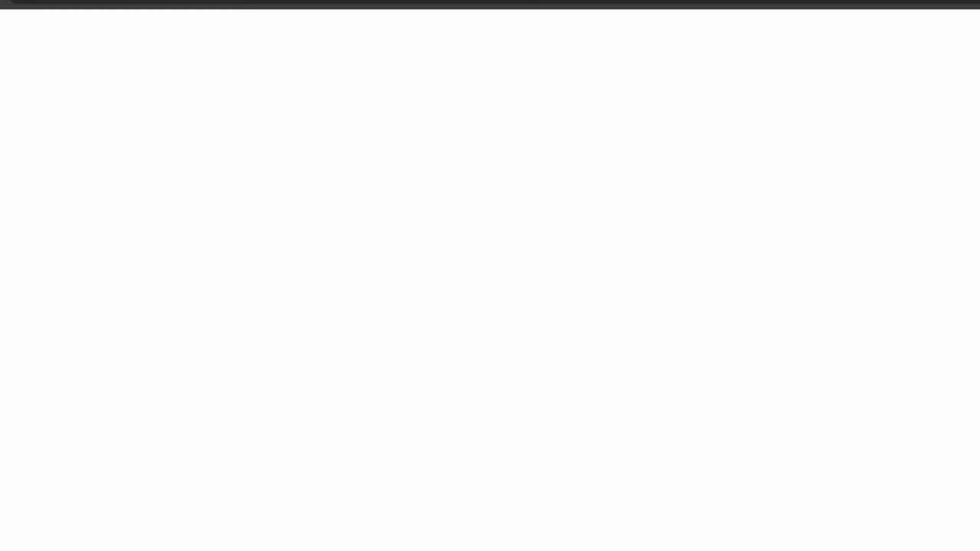
{"action": "scroll", "coordinate": [400, 246], "scroll_direction": "down", "scroll_amount": 7}
{"action": "left_click", "coordinate": [115, 203]}
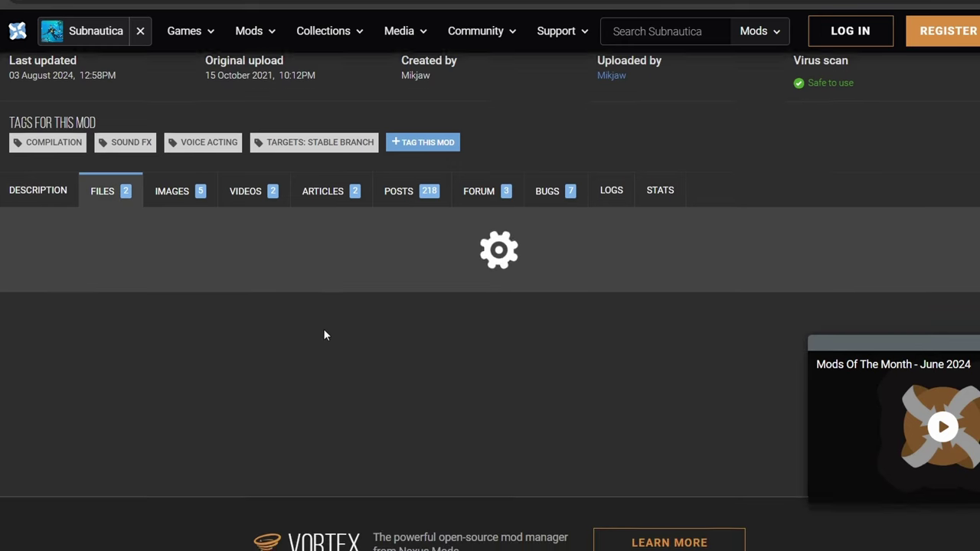
{"action": "scroll", "coordinate": [395, 268], "scroll_direction": "down", "scroll_amount": 2}
{"action": "left_click", "coordinate": [355, 222]}
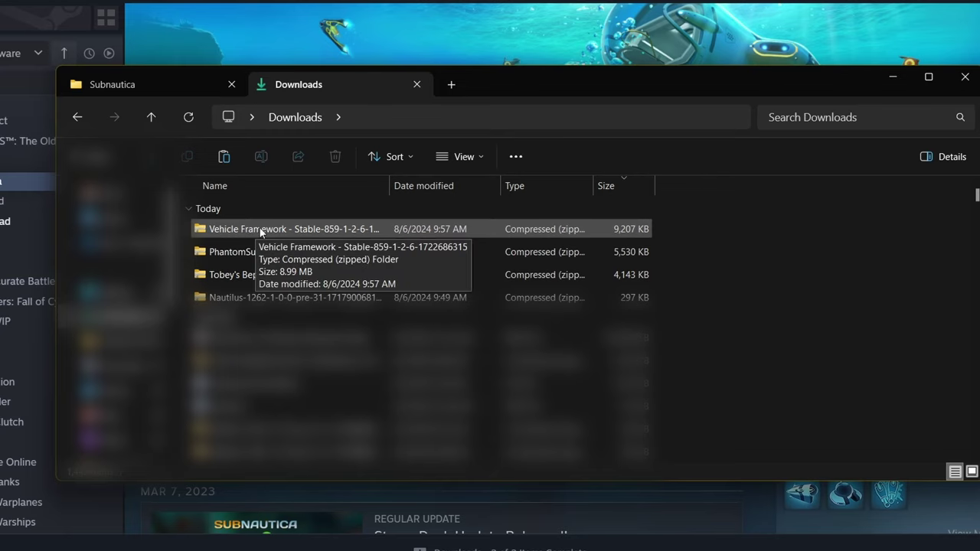
Step: Open the PhantomSub 3.0 zip, and go to BepInEx > plugins in the Subnautica tab
{"action": "left_click", "coordinate": [247, 254]}
{"action": "double_click", "coordinate": [247, 253]}
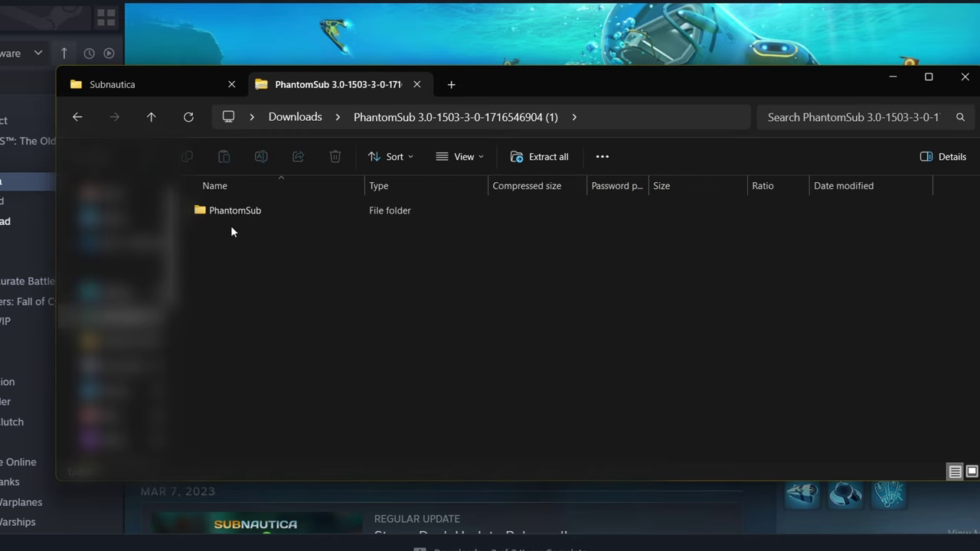
{"action": "left_click", "coordinate": [256, 213]}
{"action": "double_click", "coordinate": [257, 215]}
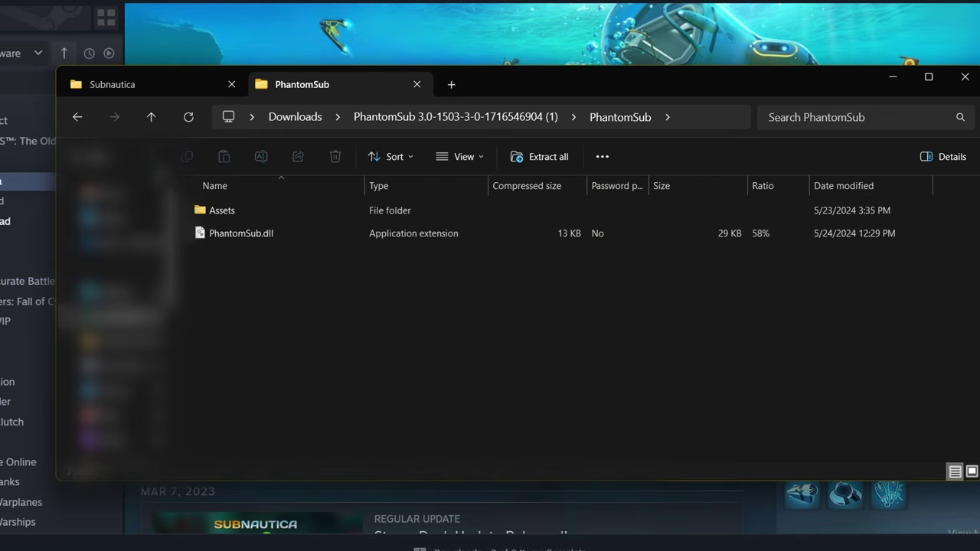
{"action": "left_click", "coordinate": [86, 117]}
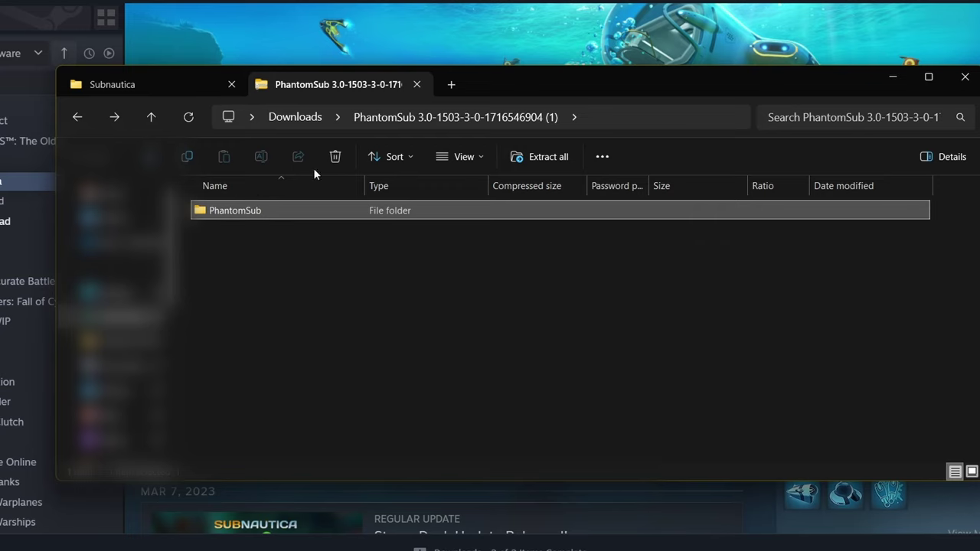
{"action": "left_click", "coordinate": [169, 81]}
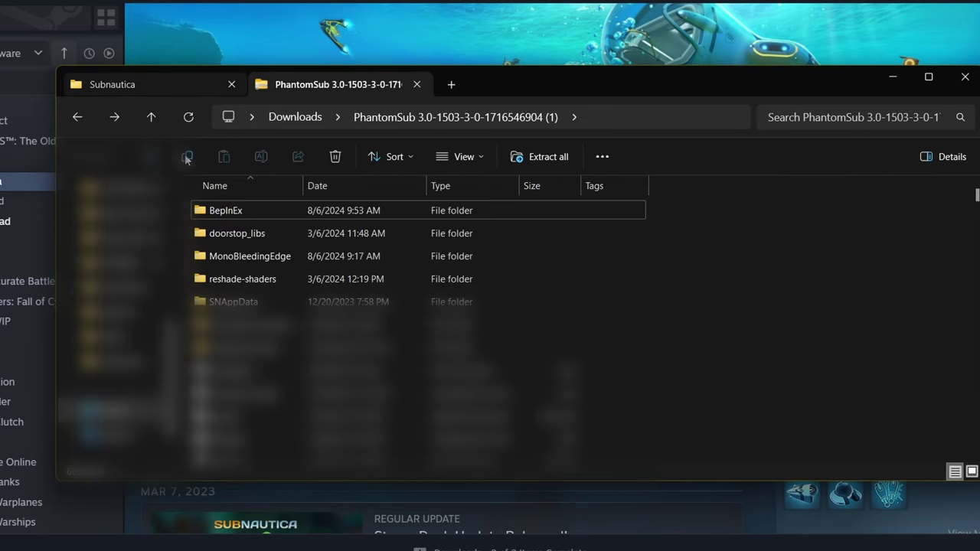
{"action": "double_click", "coordinate": [237, 208]}
{"action": "double_click", "coordinate": [243, 278]}
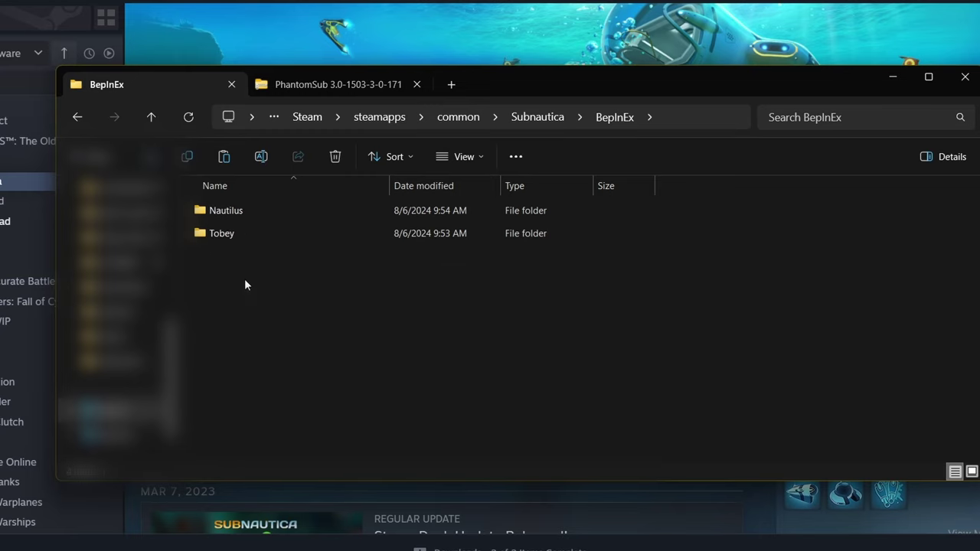
Step: Copy the PhantomSub folder into plugins beside Nautilus and Tobey, then return to Downloads
{"action": "left_click", "coordinate": [298, 86]}
{"action": "left_click_drag", "start_coordinate": [224, 218], "coordinate": [235, 300]}
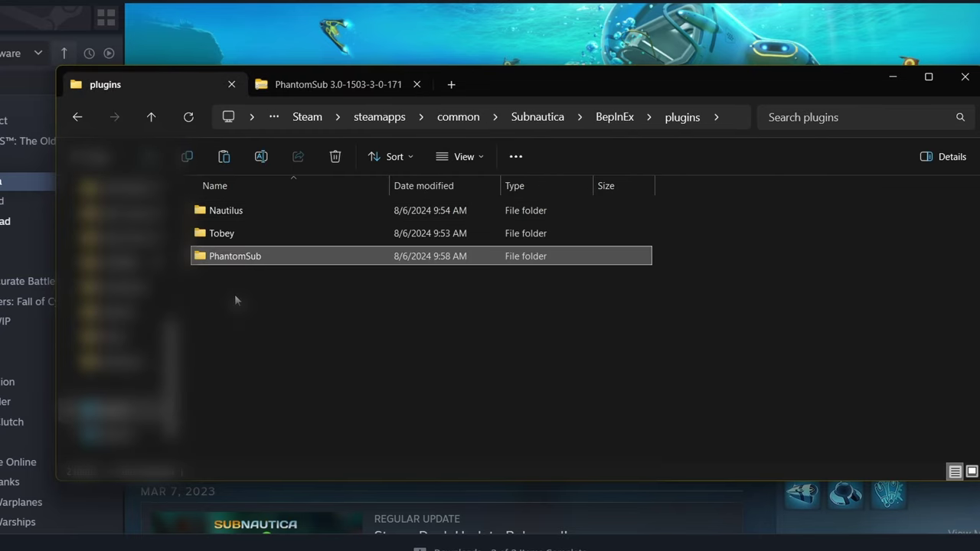
{"action": "left_click", "coordinate": [310, 82]}
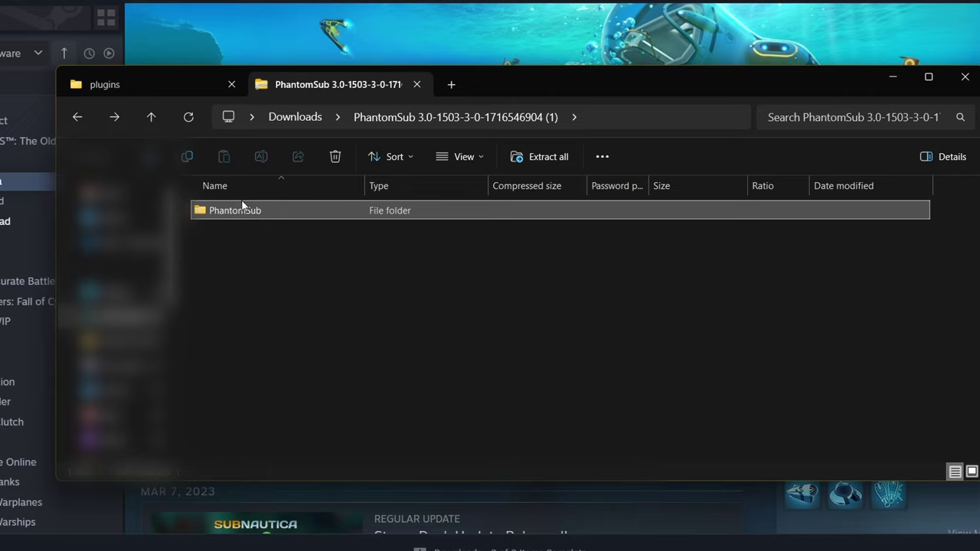
{"action": "left_click_drag", "start_coordinate": [200, 144], "coordinate": [172, 85]}
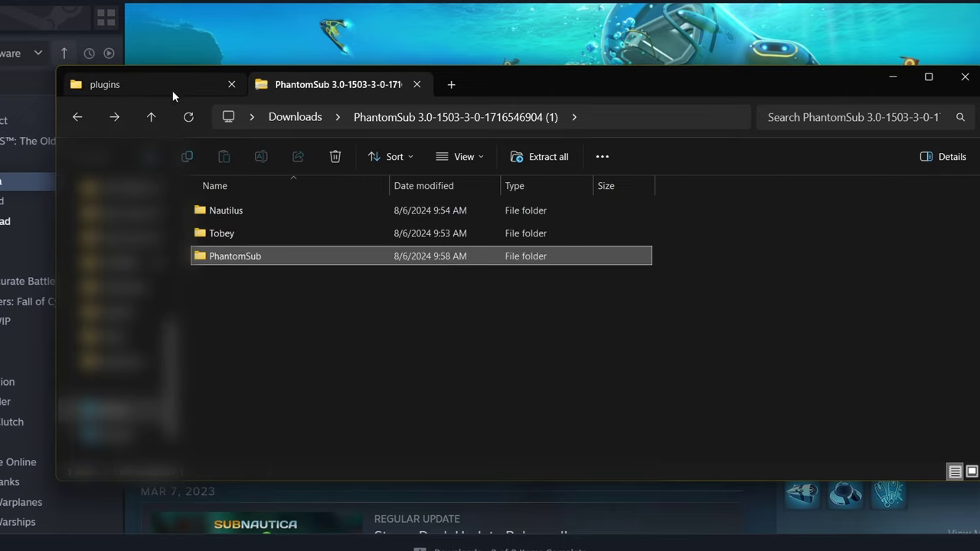
{"action": "left_click", "coordinate": [287, 90]}
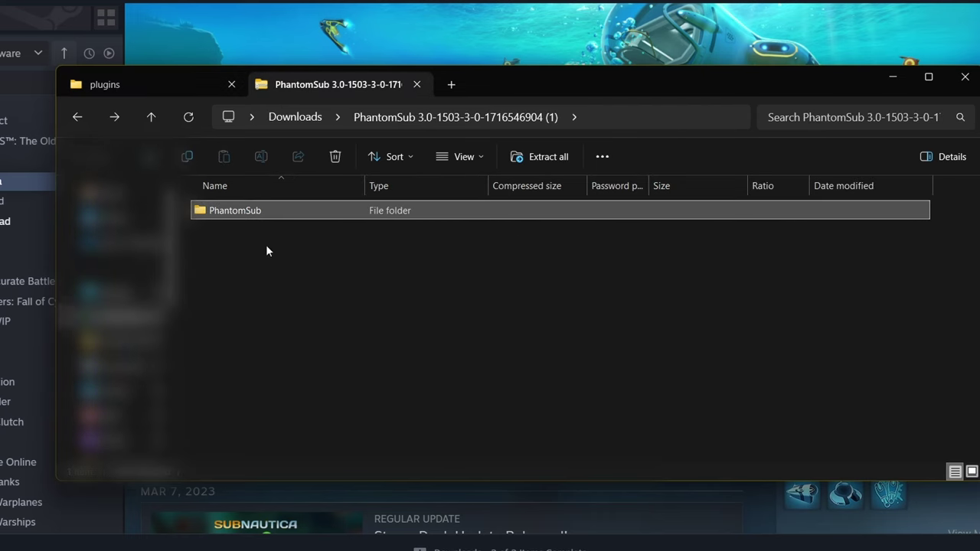
{"action": "left_click", "coordinate": [257, 269]}
{"action": "left_click", "coordinate": [84, 115]}
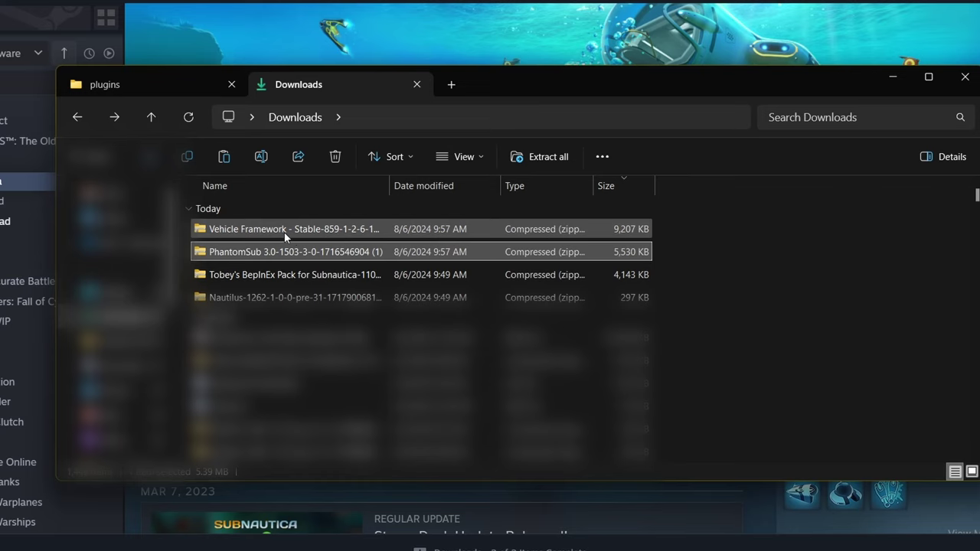
Step: Copy the VehicleFramework folder from its zip into the BepInEx plugins folder
{"action": "double_click", "coordinate": [284, 232]}
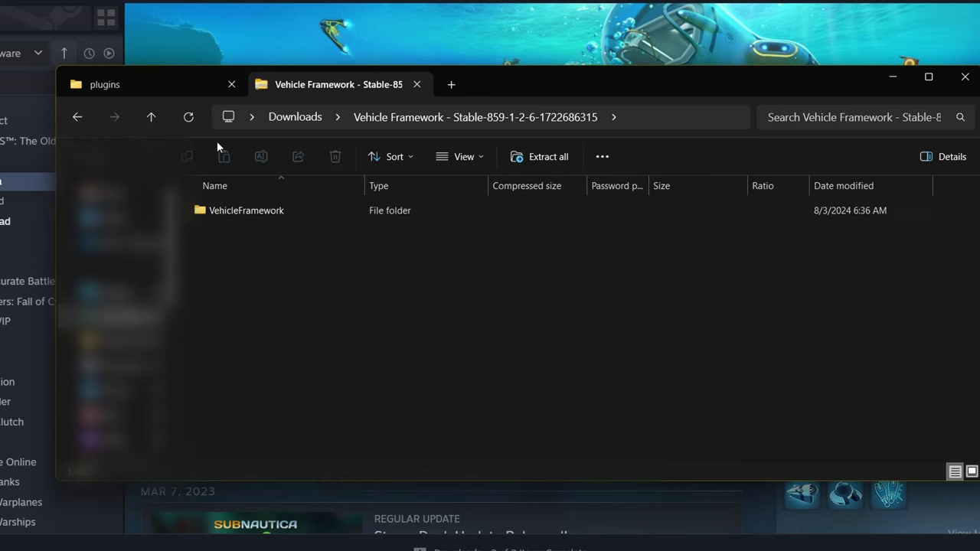
{"action": "double_click", "coordinate": [231, 211]}
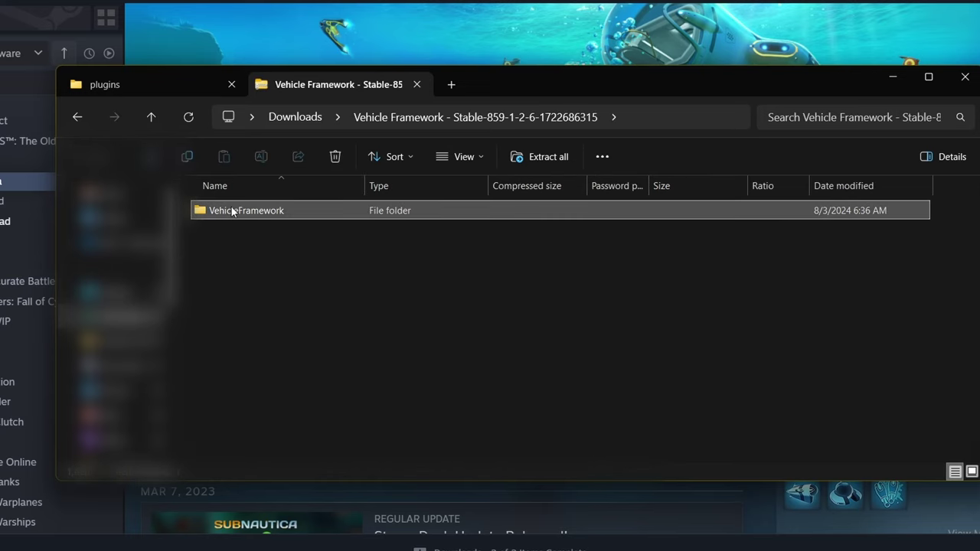
{"action": "left_click", "coordinate": [79, 117]}
{"action": "left_click_drag", "start_coordinate": [228, 223], "coordinate": [249, 291]}
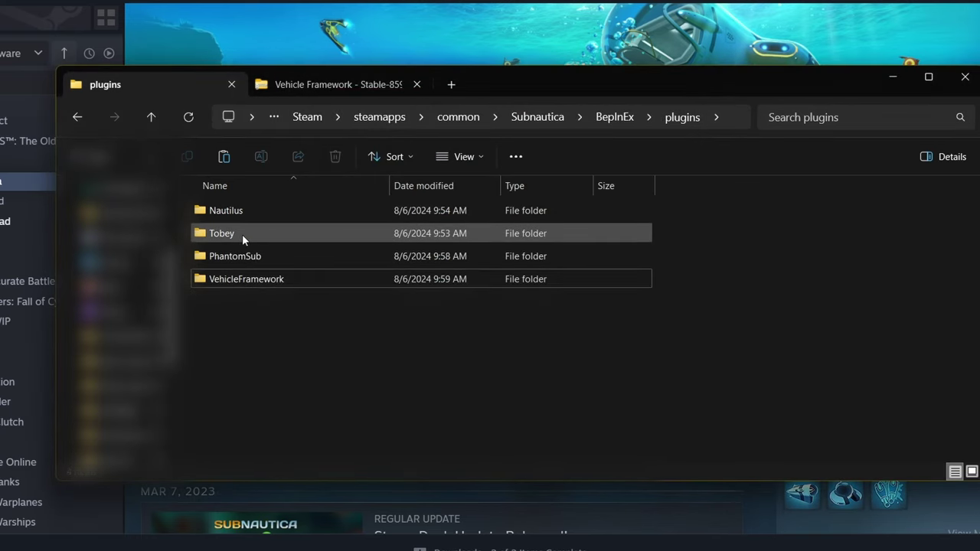
Step: Return Explorer to the Subnautica folder, minimize it, and launch Subnautica from Steam
{"action": "left_click", "coordinate": [85, 116]}
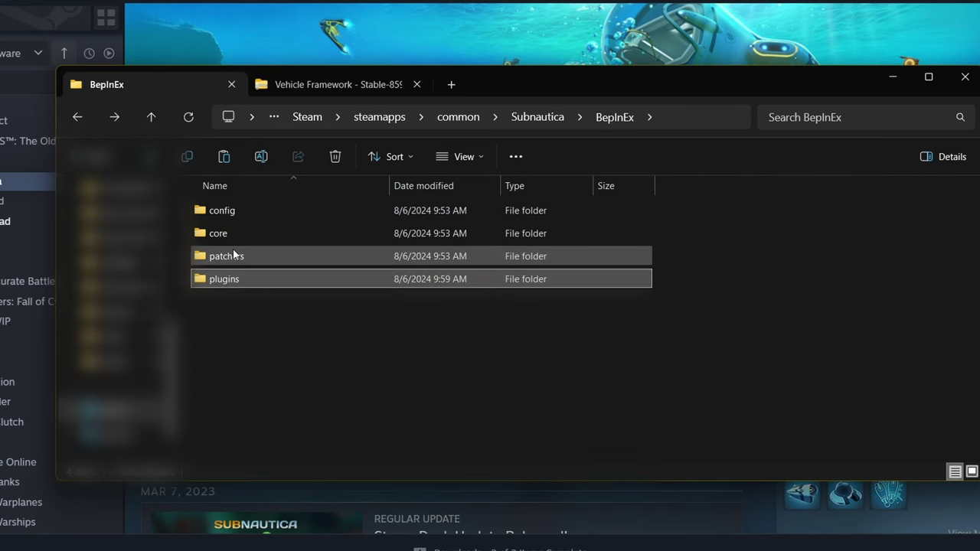
{"action": "left_click", "coordinate": [77, 117]}
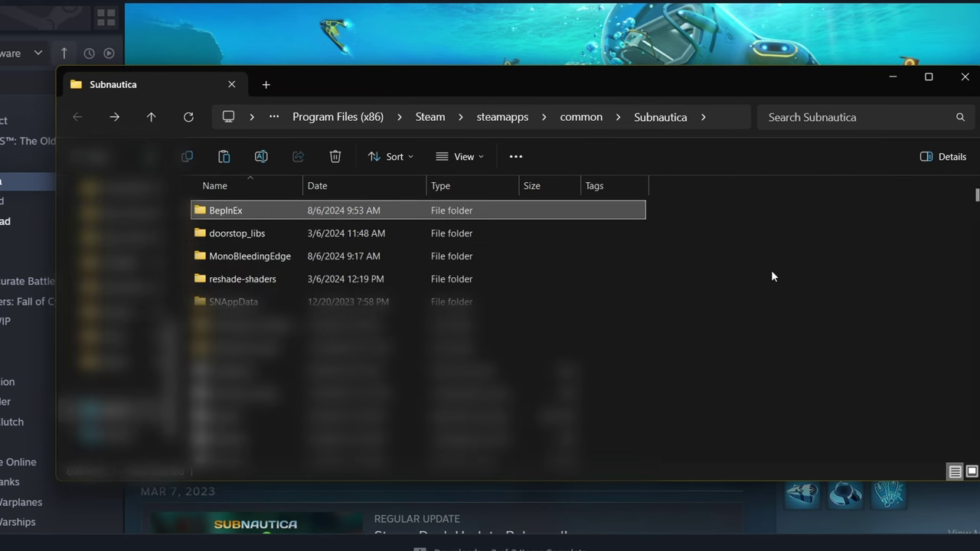
{"action": "left_click", "coordinate": [895, 77]}
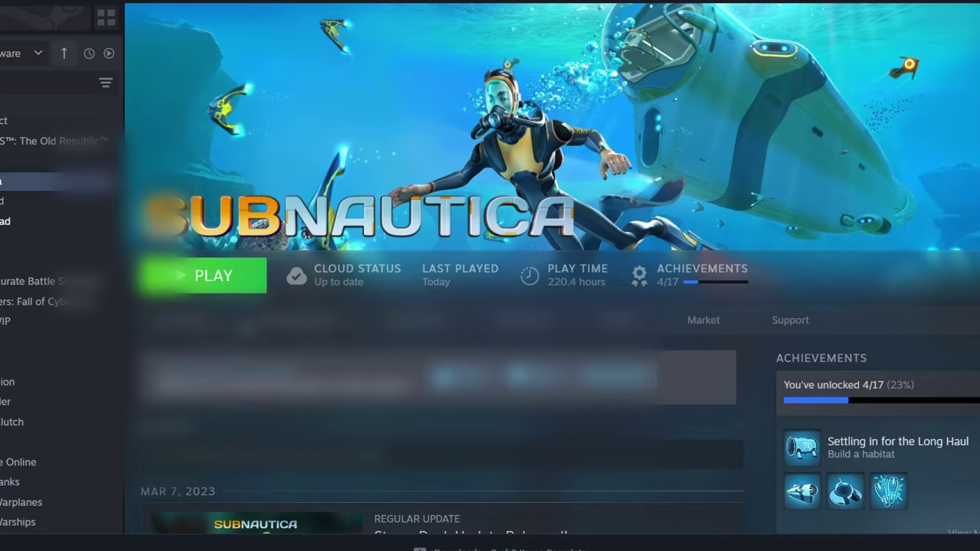
{"action": "left_click", "coordinate": [216, 265]}
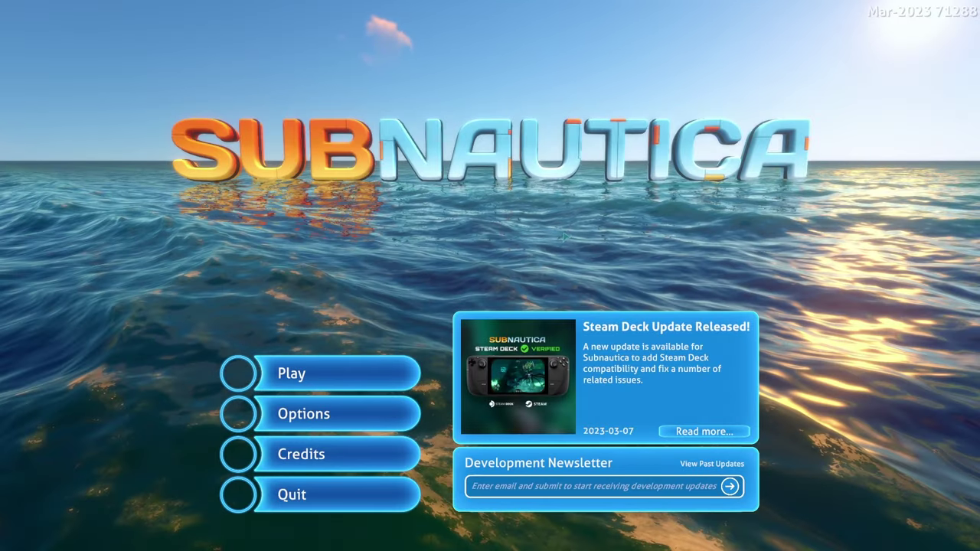
Step: Open Options and scroll the Mods tab listing Nautilus and Vehicle Framework settings
{"action": "left_click", "coordinate": [305, 413]}
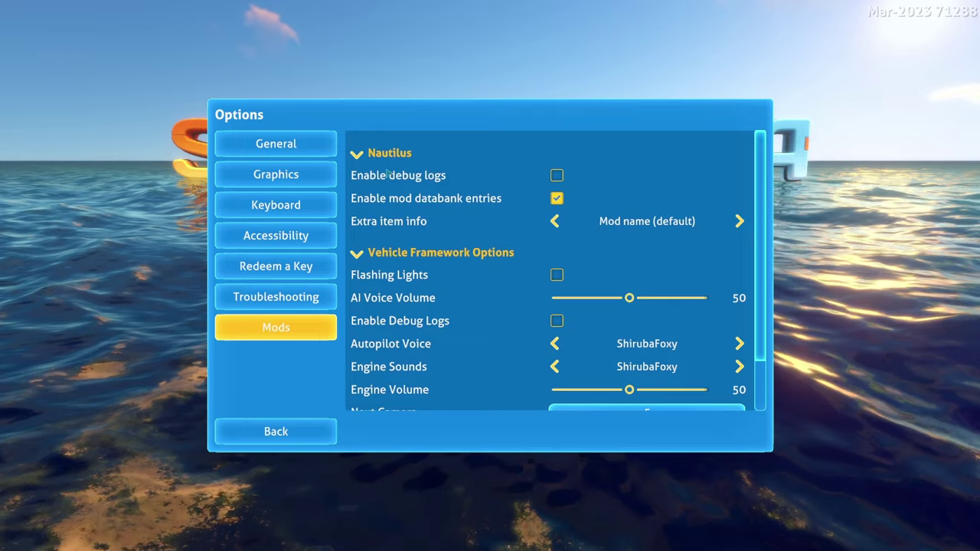
{"action": "scroll", "coordinate": [381, 232], "scroll_direction": "down", "scroll_amount": 1}
{"action": "scroll", "coordinate": [398, 233], "scroll_direction": "down", "scroll_amount": 1}
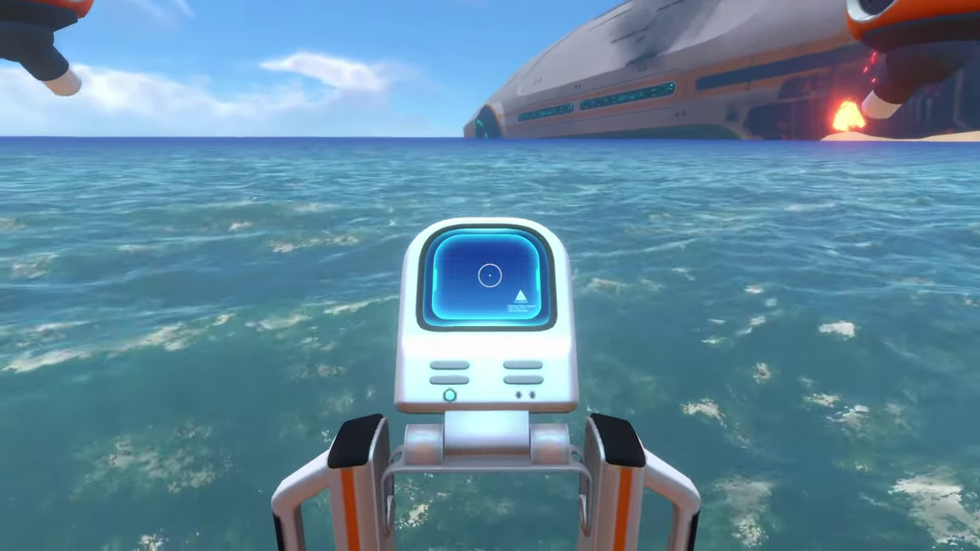
Step: Use the vehicle fabricator console and expand its Vehicles category to show the Phantom blueprint
{"action": "left_click", "coordinate": [490, 275]}
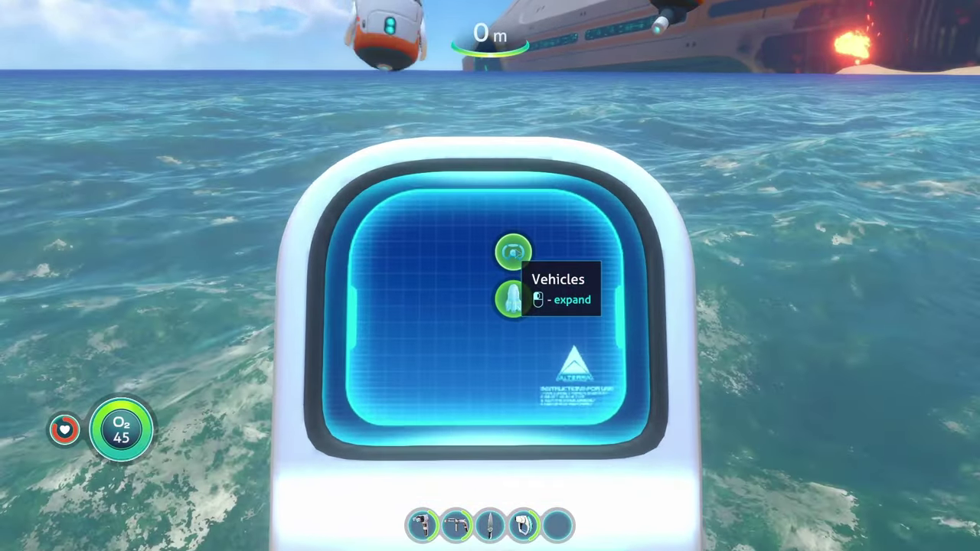
{"action": "left_click", "coordinate": [512, 299]}
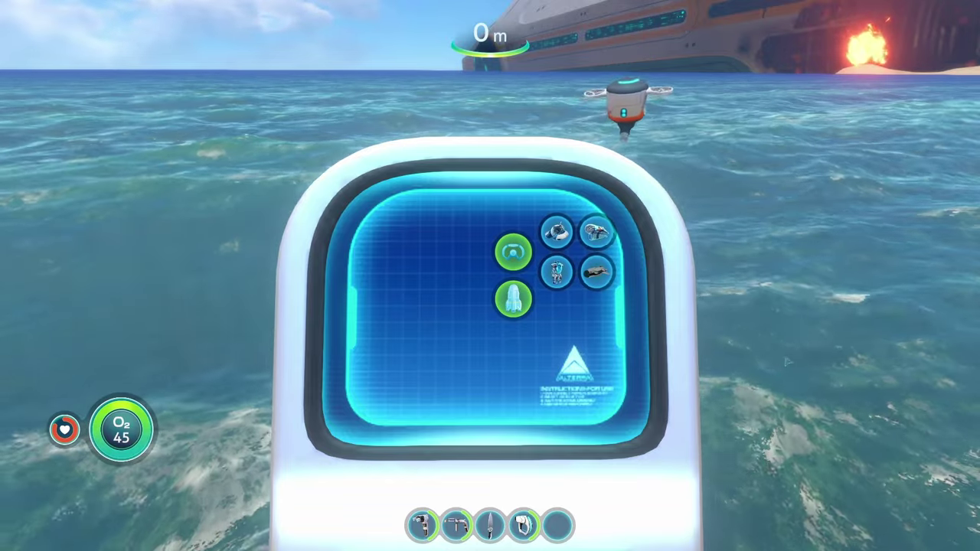